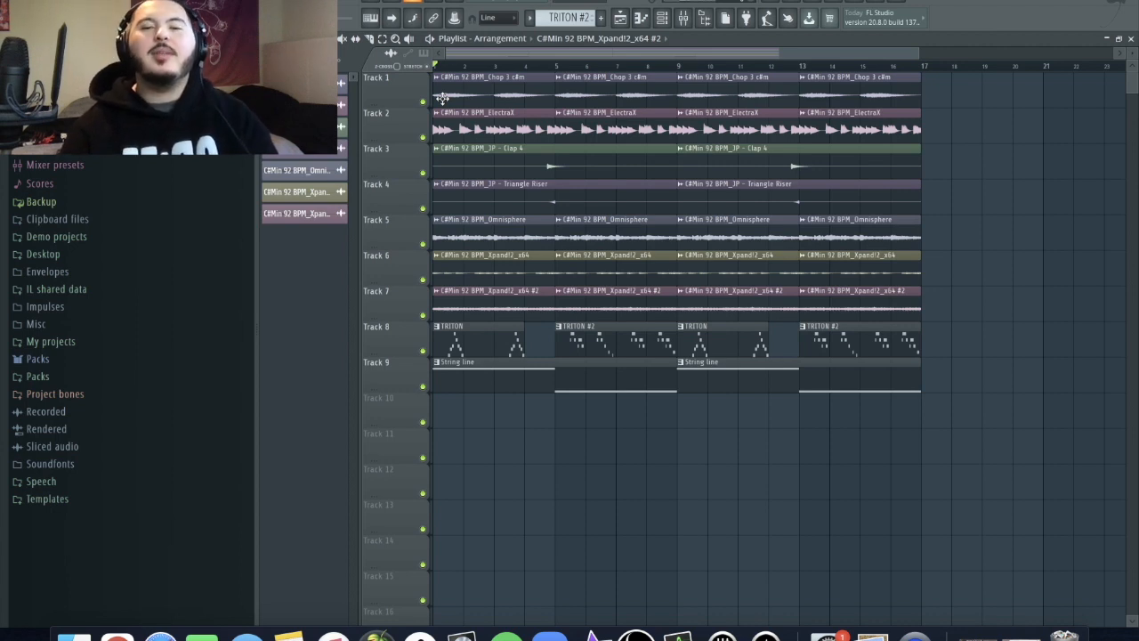
Mute Tracks 8 and 9 and listen to the remaining audio tracks of the arrangement
click(422, 350)
click(422, 386)
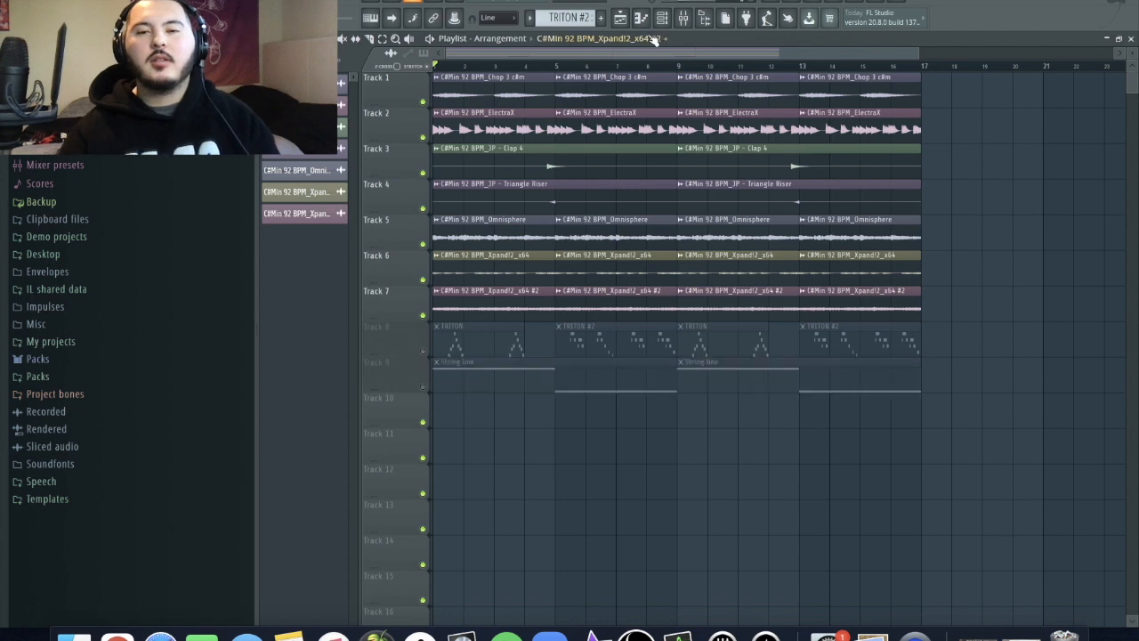
key(space)
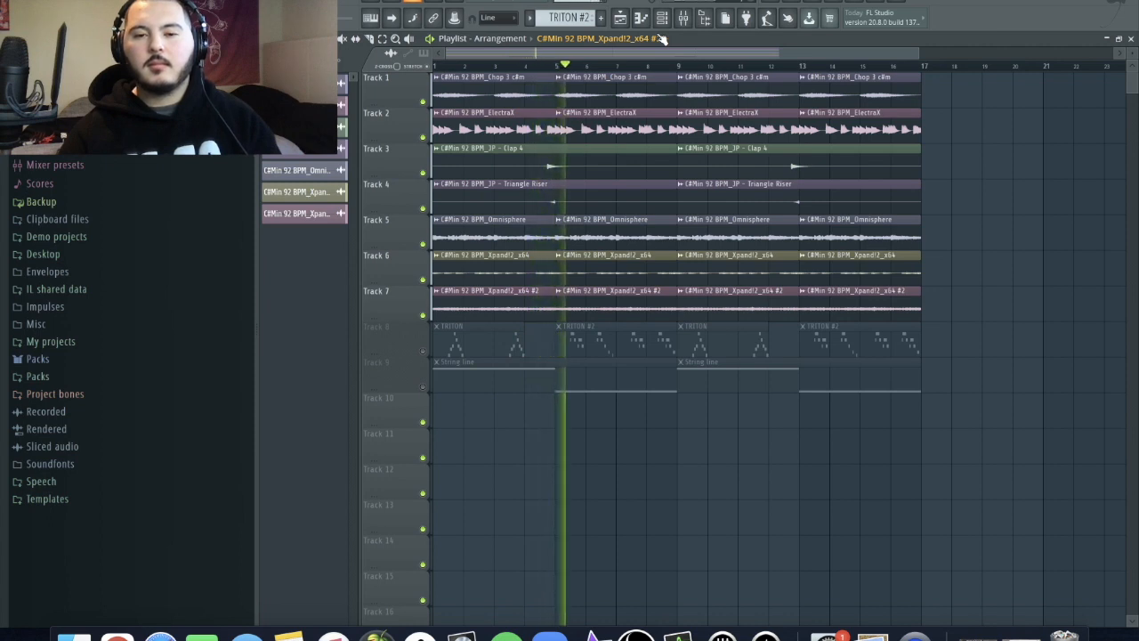
key(space)
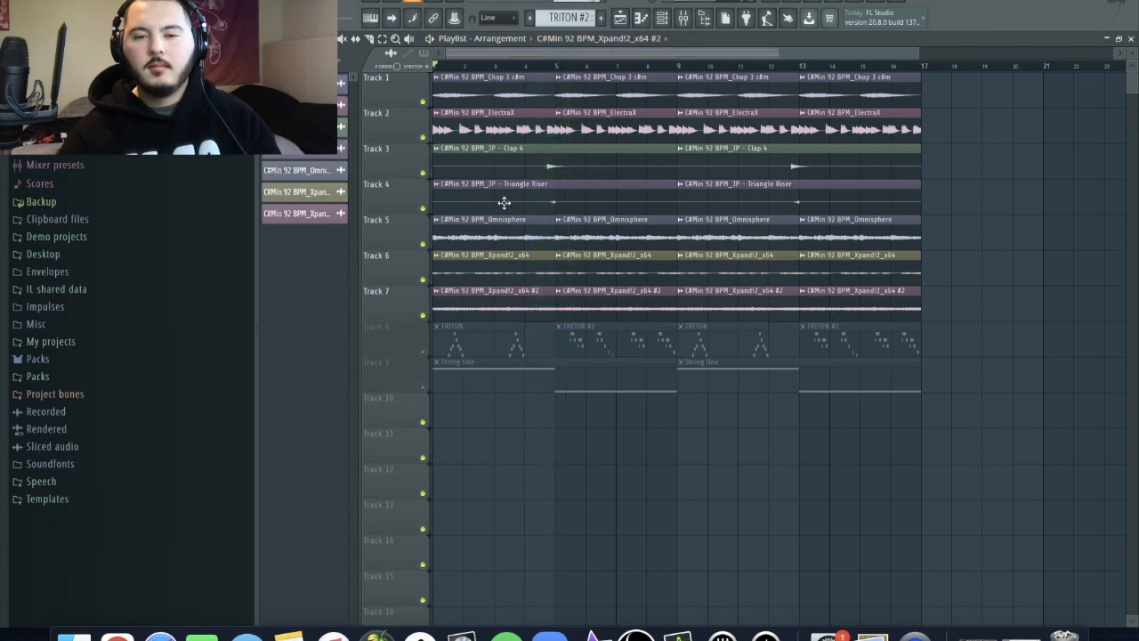
Listen to only Track 8 (TRITON) and Track 9 (String line), with all the other tracks silenced, and restore all tracks
right_click(423, 353)
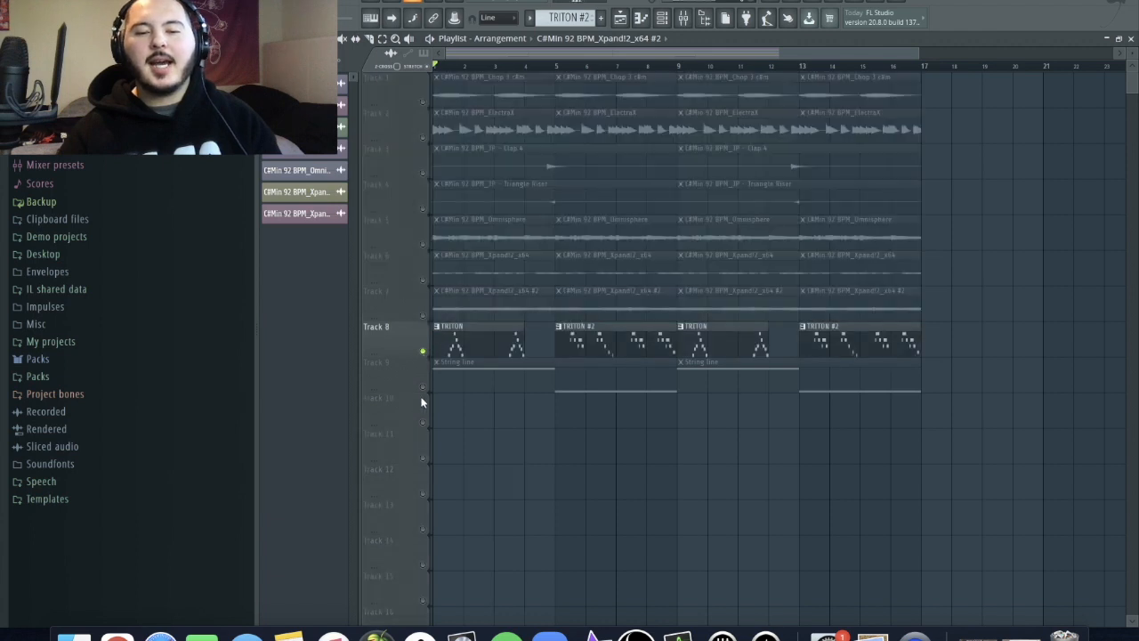
click(423, 388)
key(space)
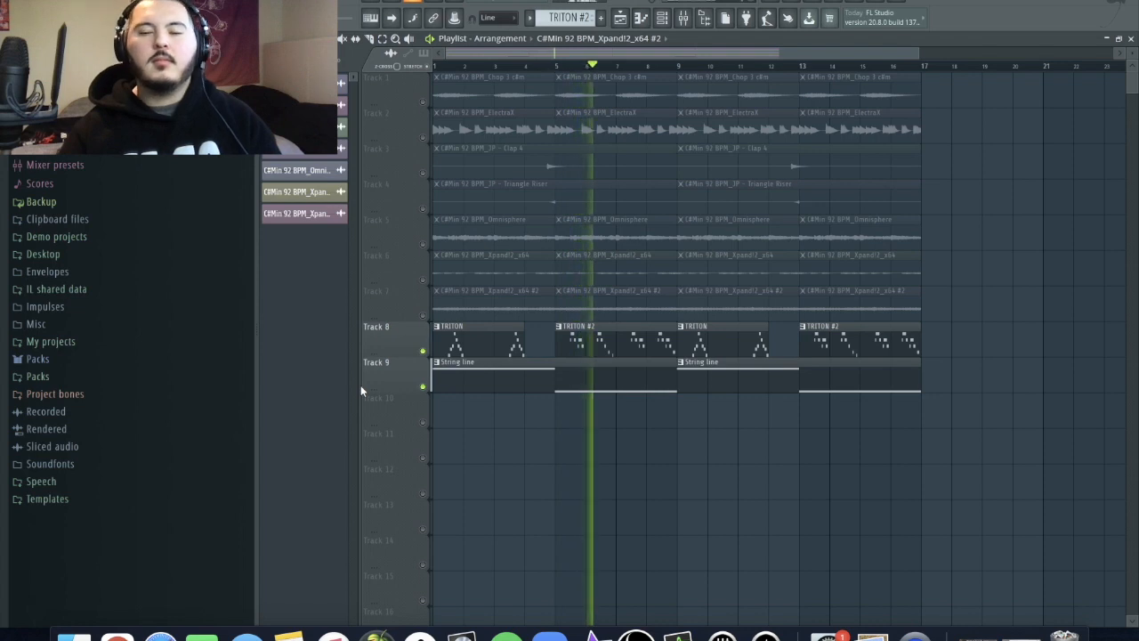
key(space)
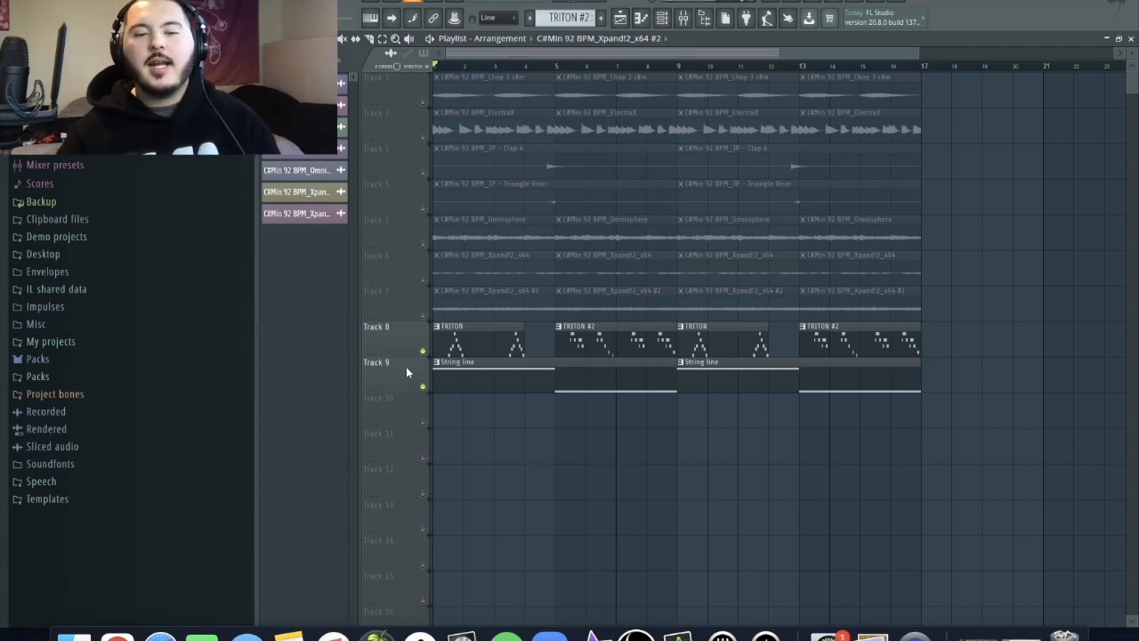
right_click(423, 387)
right_click(424, 387)
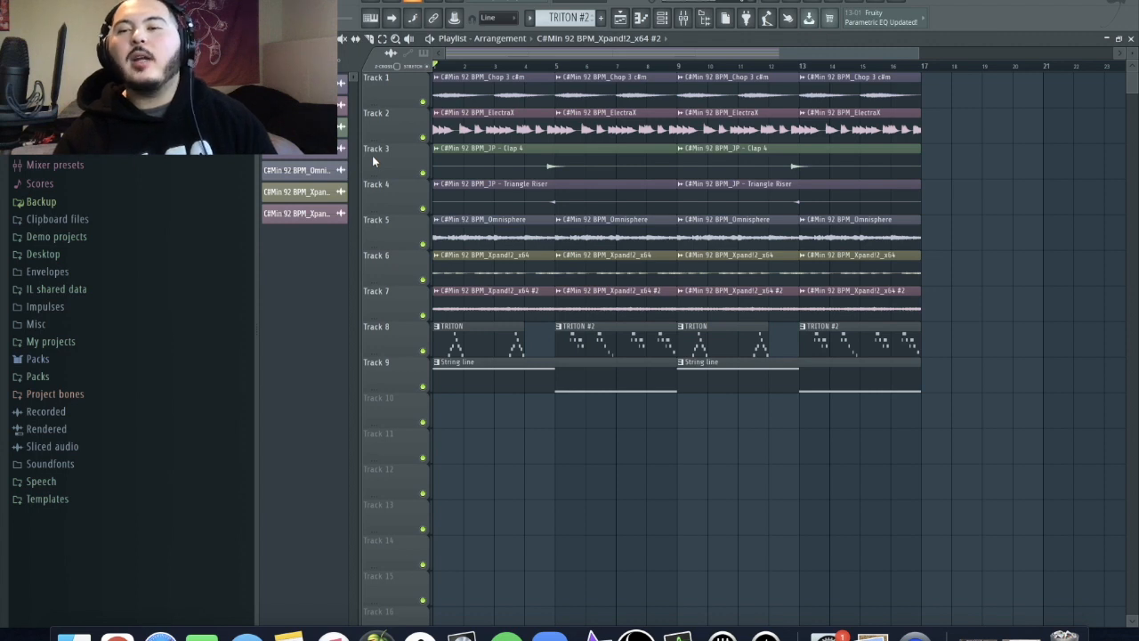
Briefly play the arrangement with Tracks 8 and 9 muted, and re-enable every track
click(423, 351)
click(423, 387)
key(space)
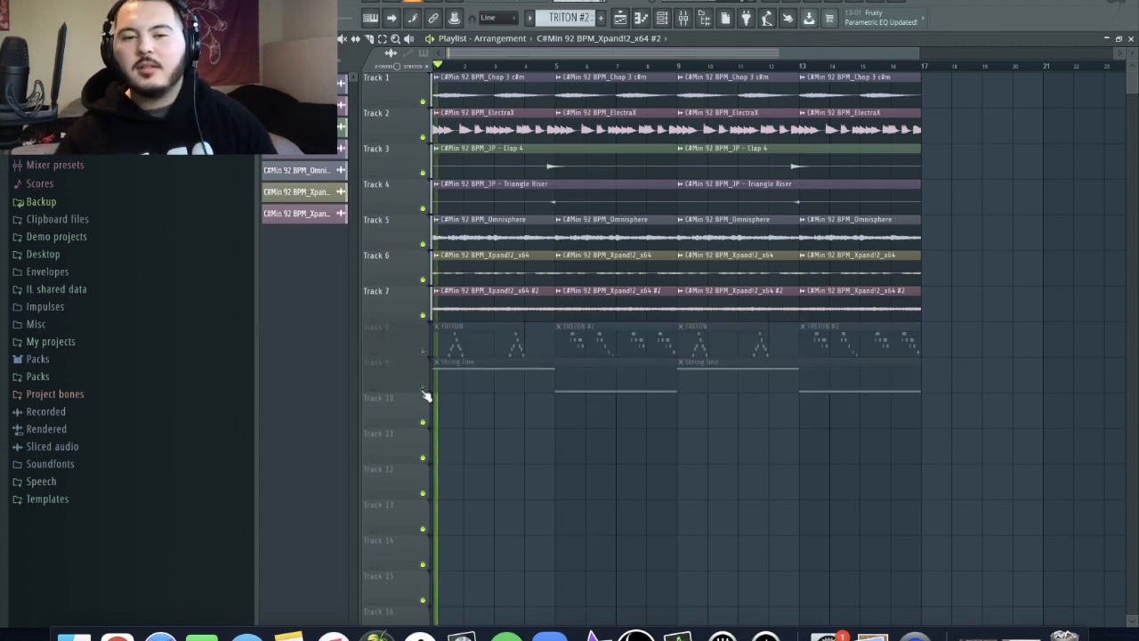
key(space)
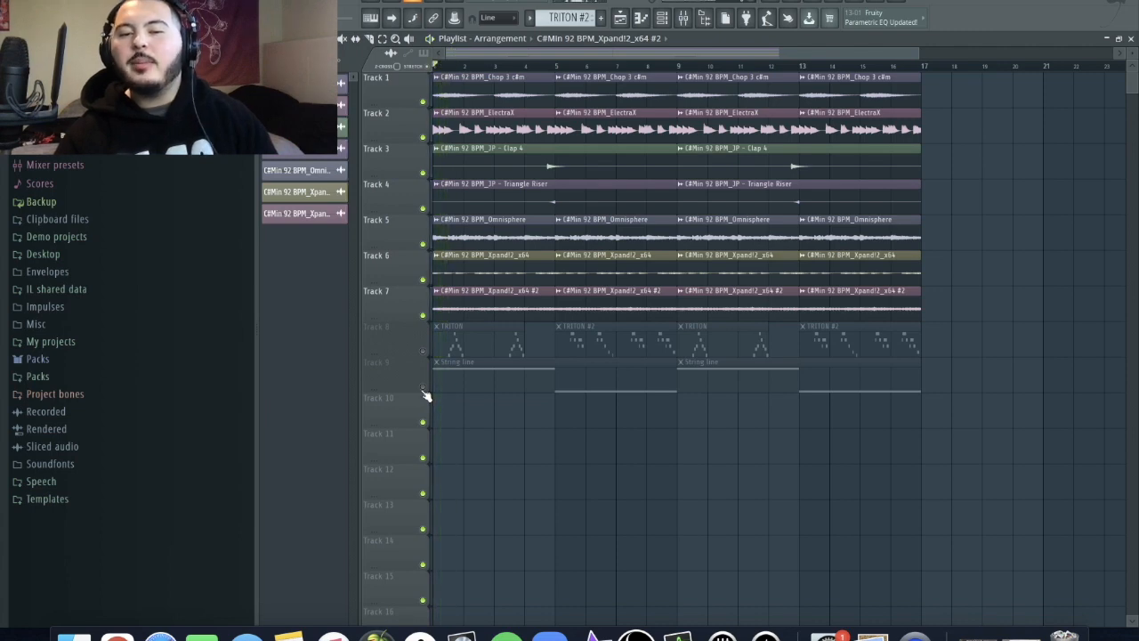
right_click(424, 388)
right_click(424, 388)
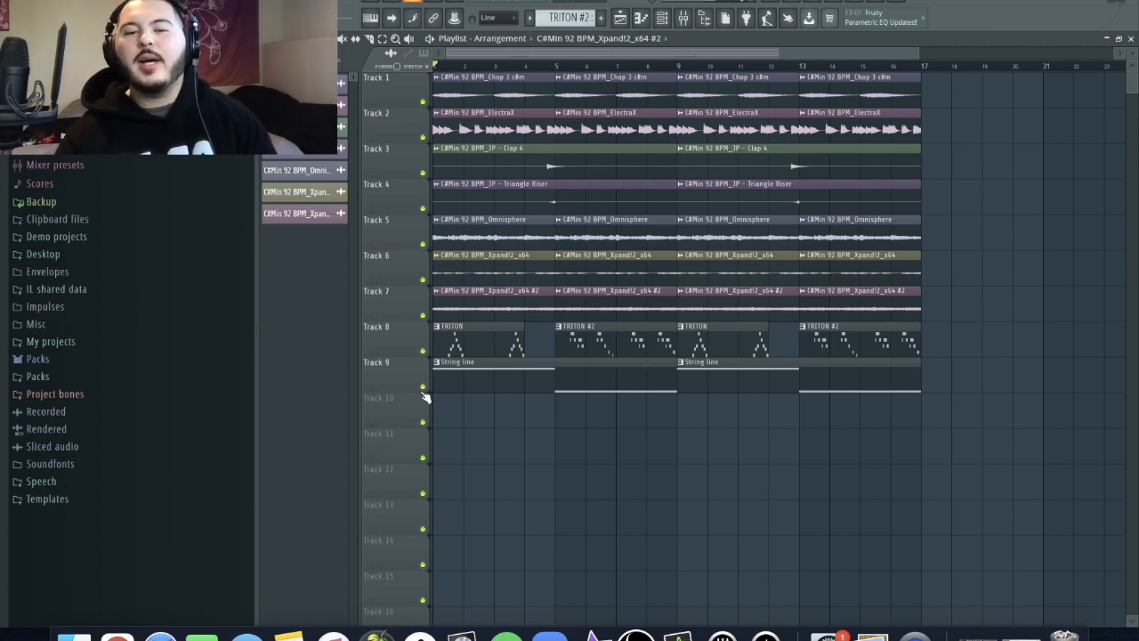
Solo Track 9 to hear the String line alone, and bring all tracks back
right_click(423, 388)
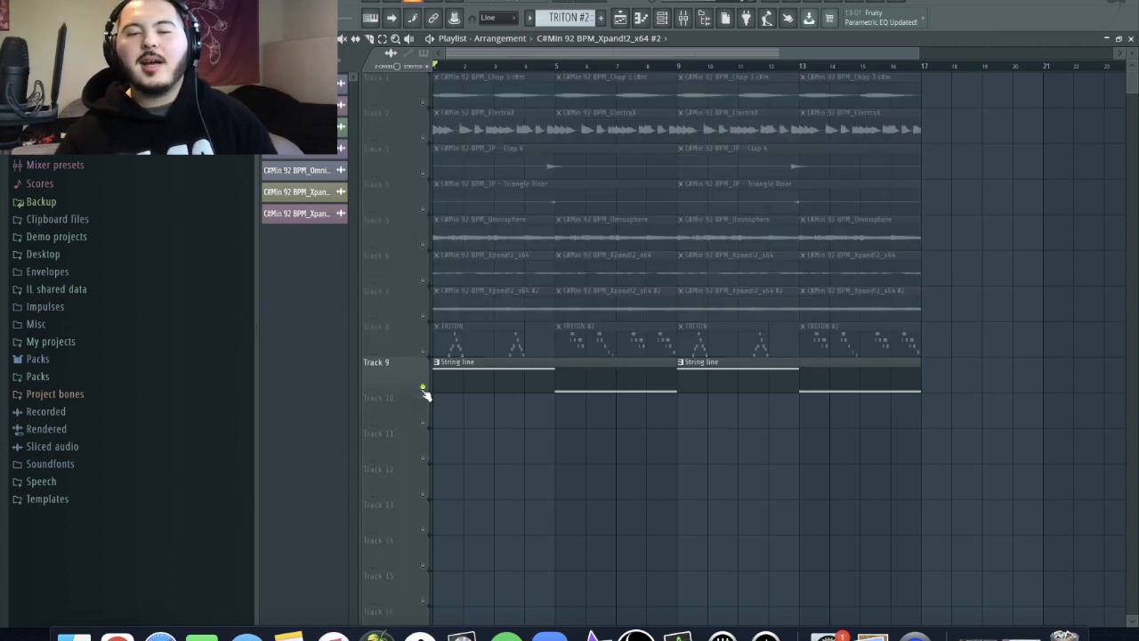
right_click(423, 388)
key(space)
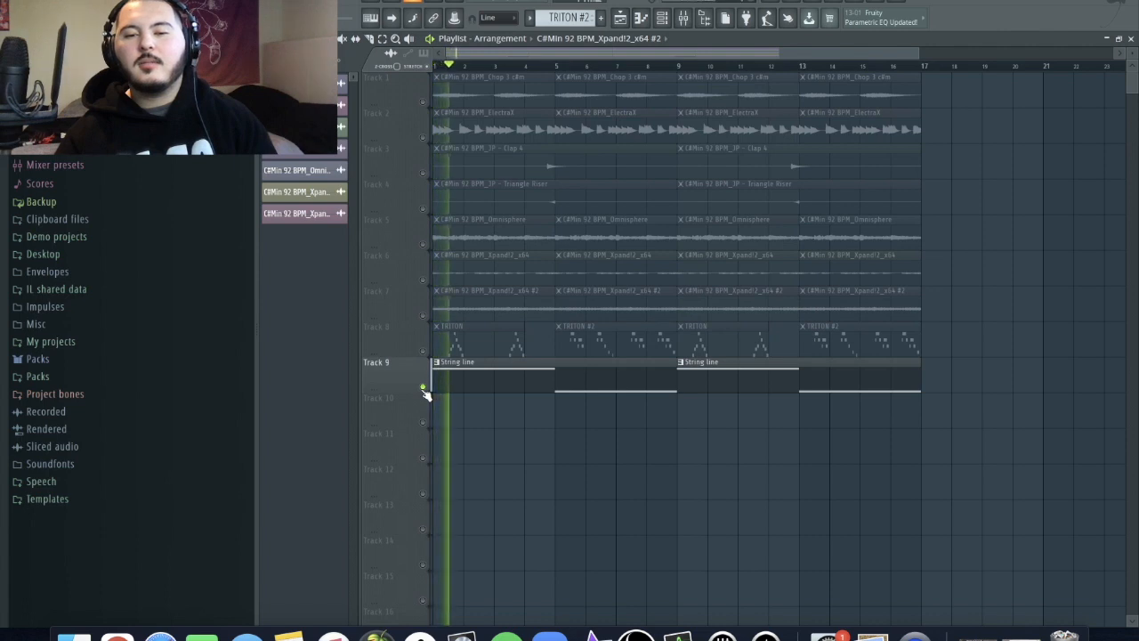
right_click(423, 388)
key(space)
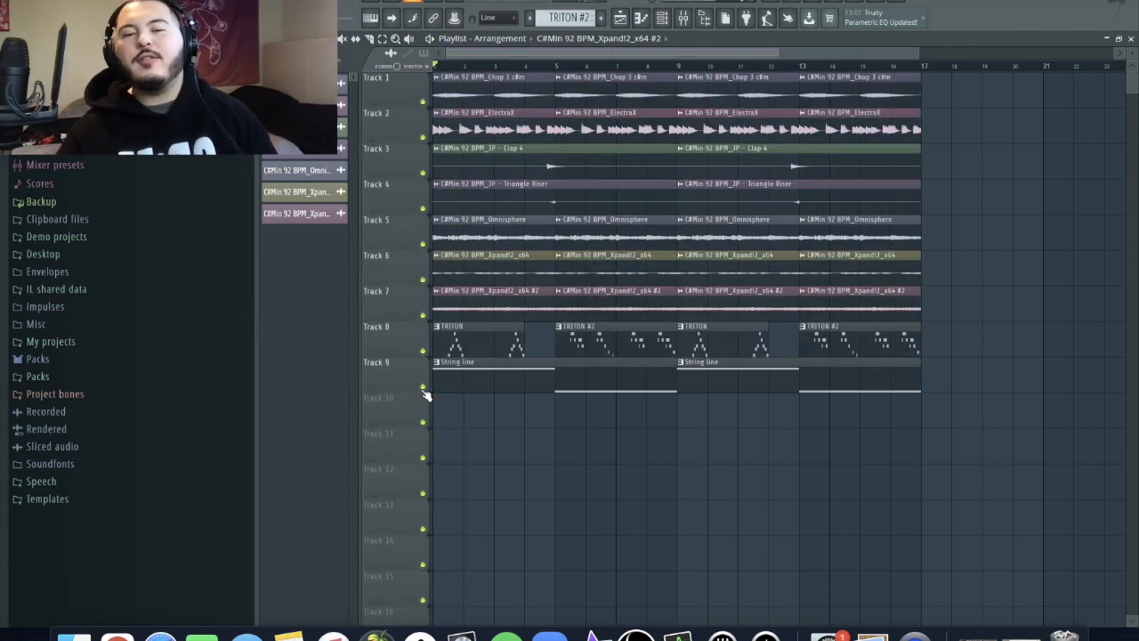
Listen to the TRITON patterns on Track 8 in solo, and play the full arrangement with all tracks enabled
right_click(424, 351)
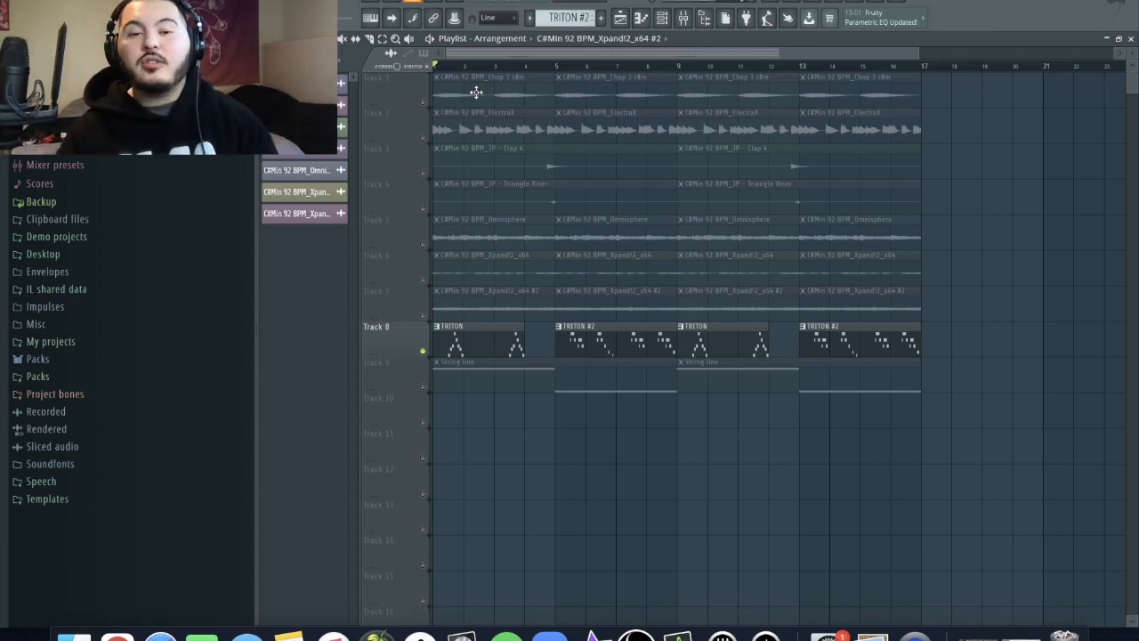
key(space)
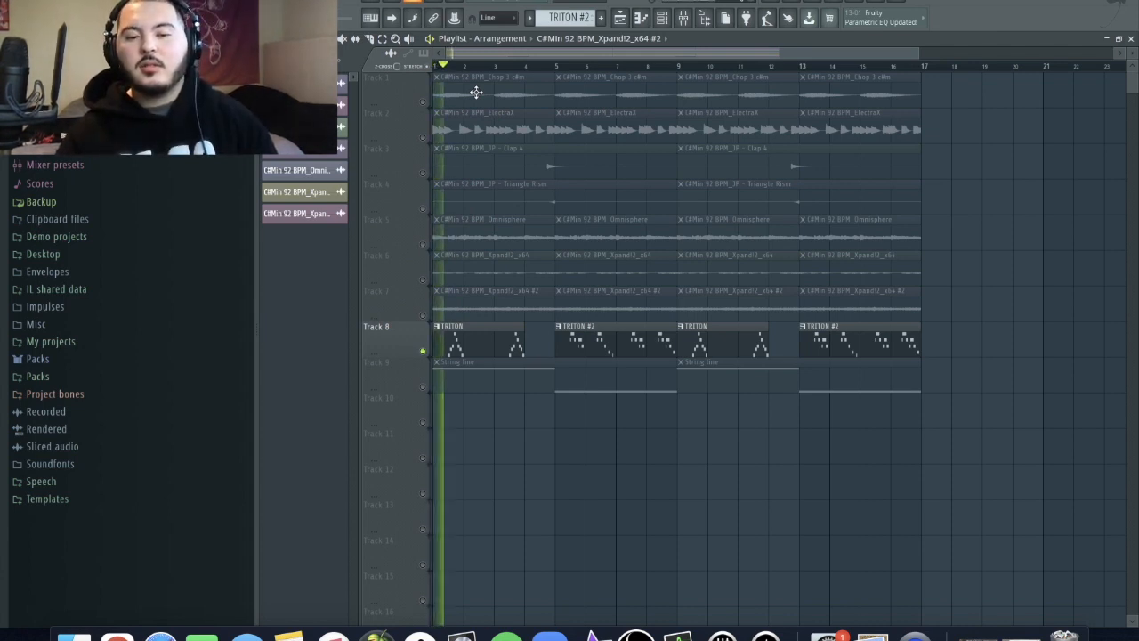
key(space)
ctrl+click(423, 353)
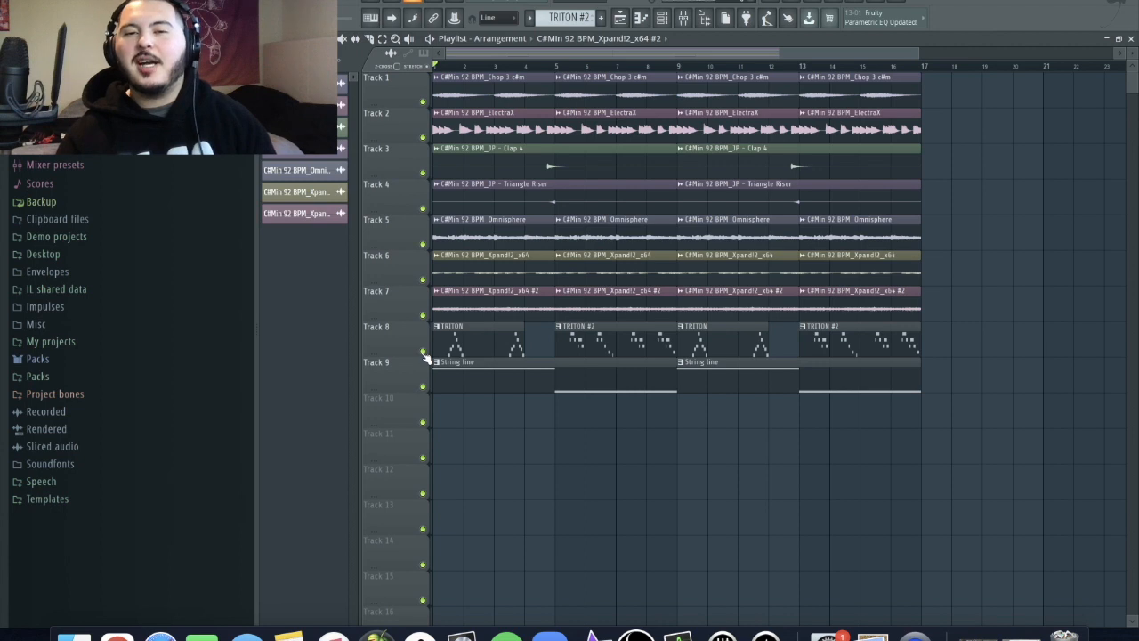
key(space)
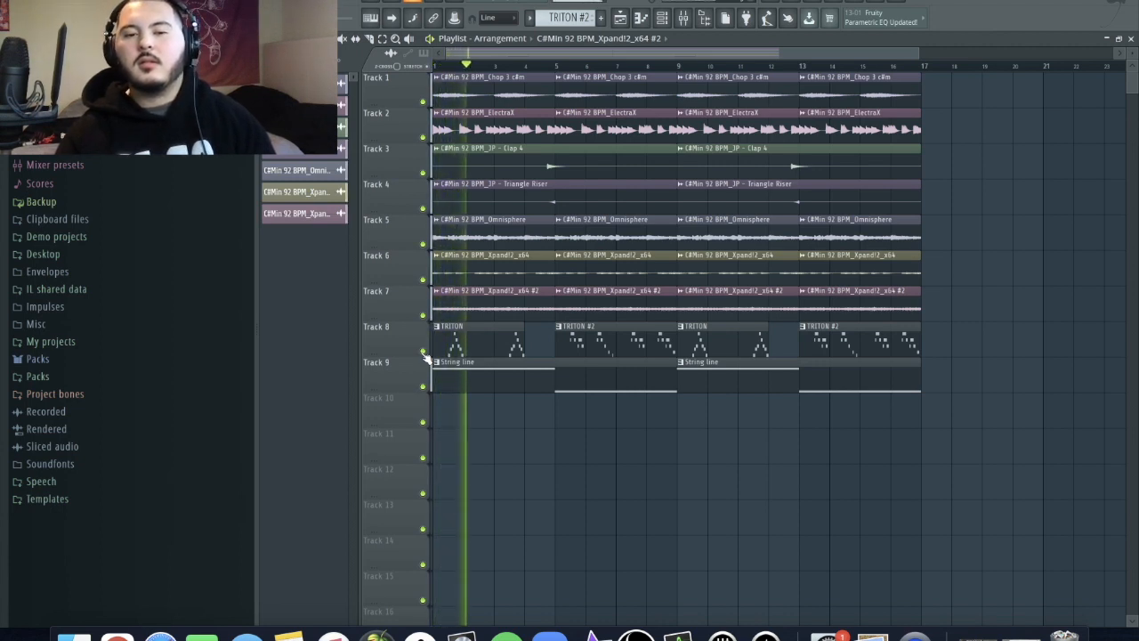
key(space)
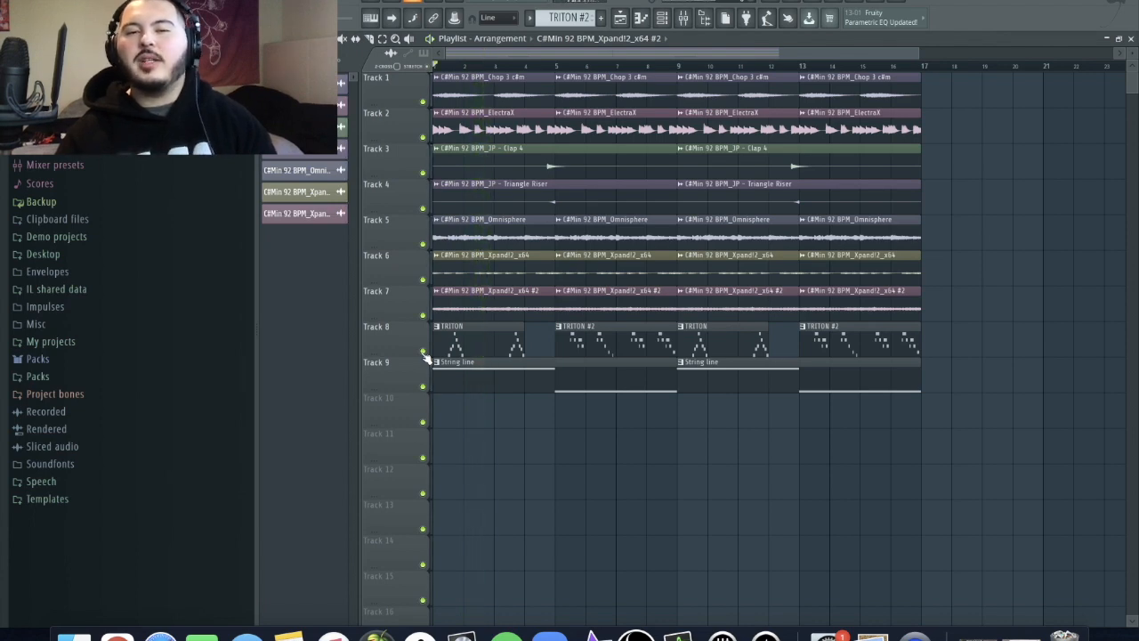
Examine the TRITON pattern's notes in the piano roll and the preset loaded in its TRITON instrument
double_click(436, 351)
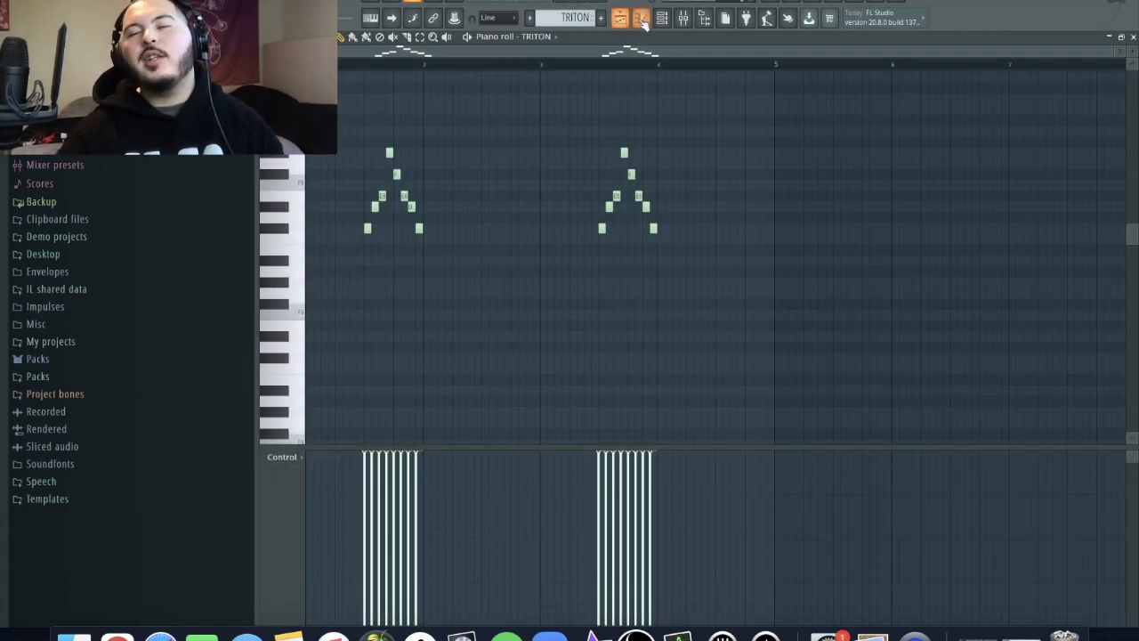
click(662, 18)
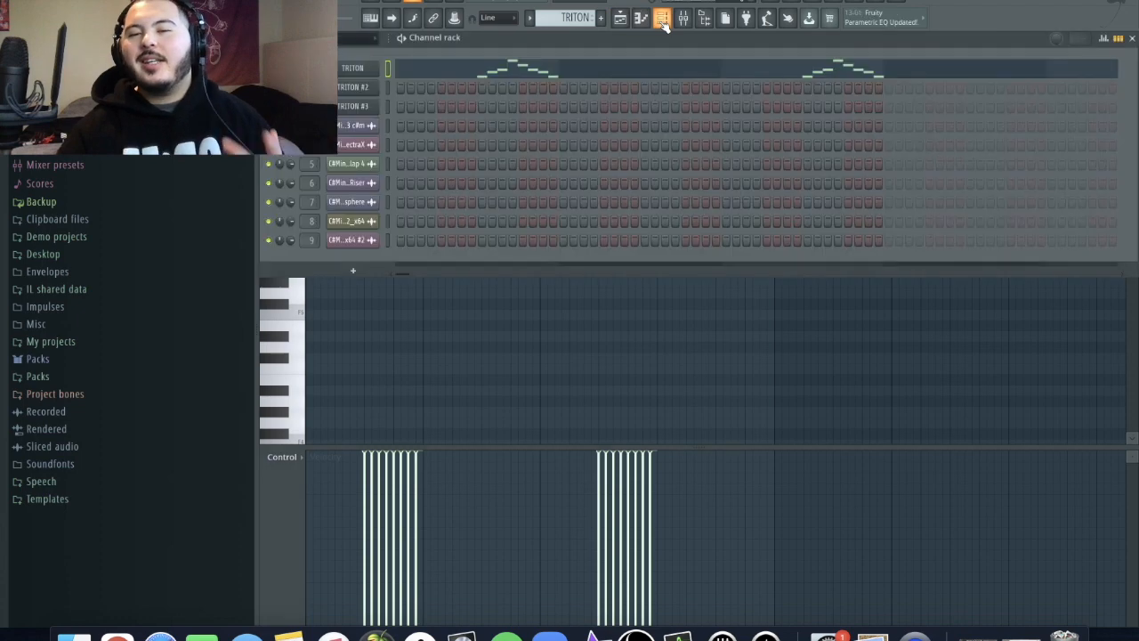
click(360, 67)
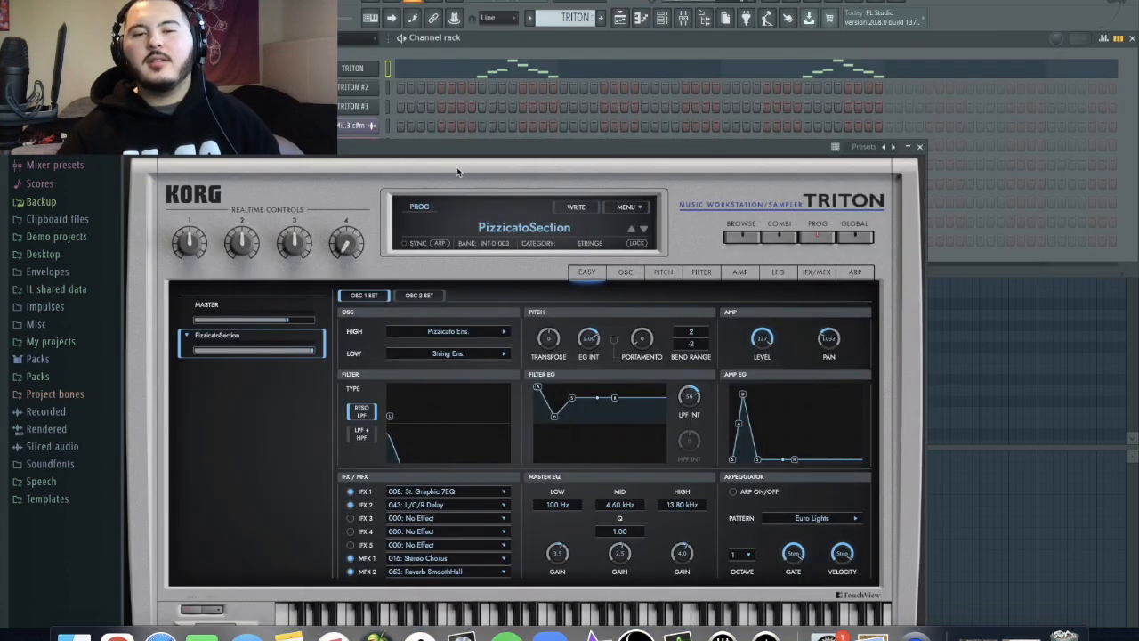
click(919, 146)
click(895, 349)
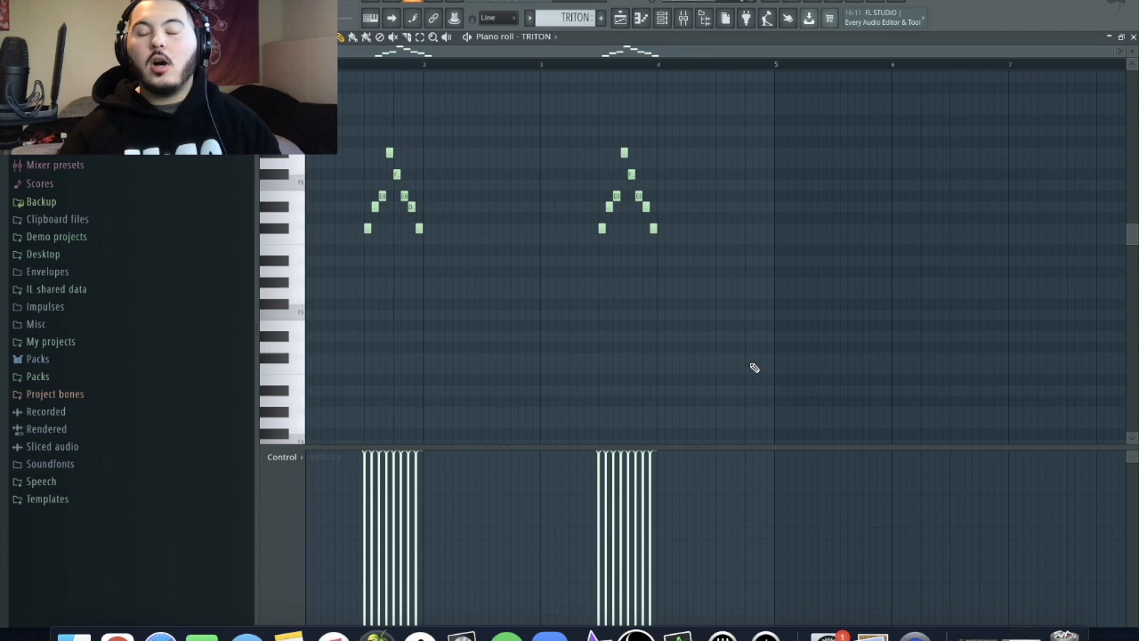
Inspect the RC-20 Retro Color and Fruity Delay 3 effects on the Strings mixer track
click(683, 18)
click(1023, 185)
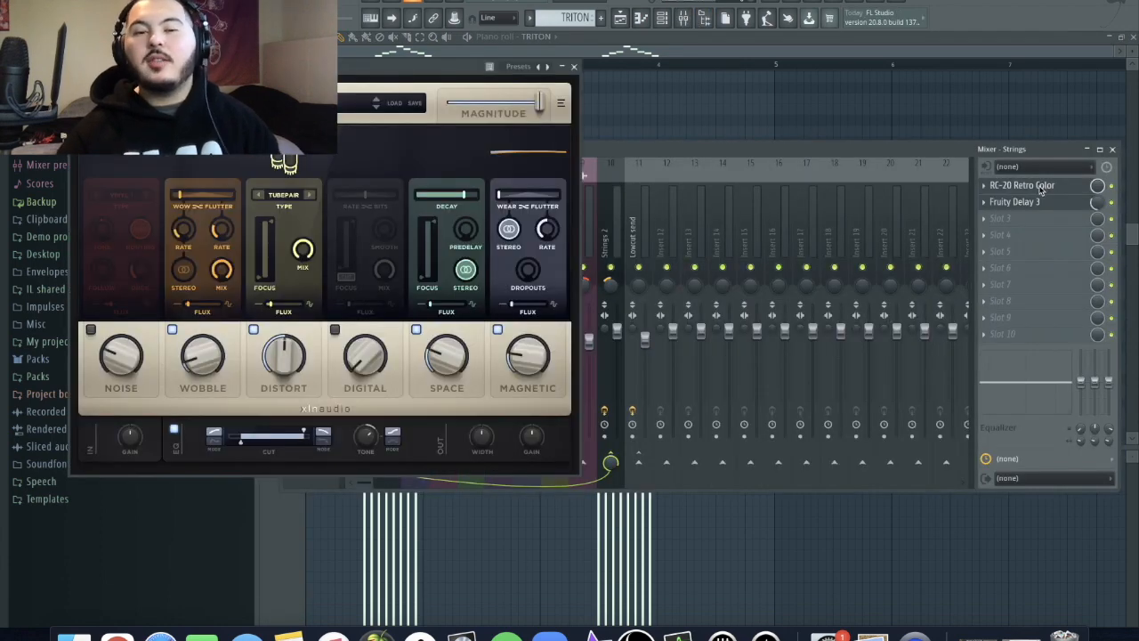
click(1014, 201)
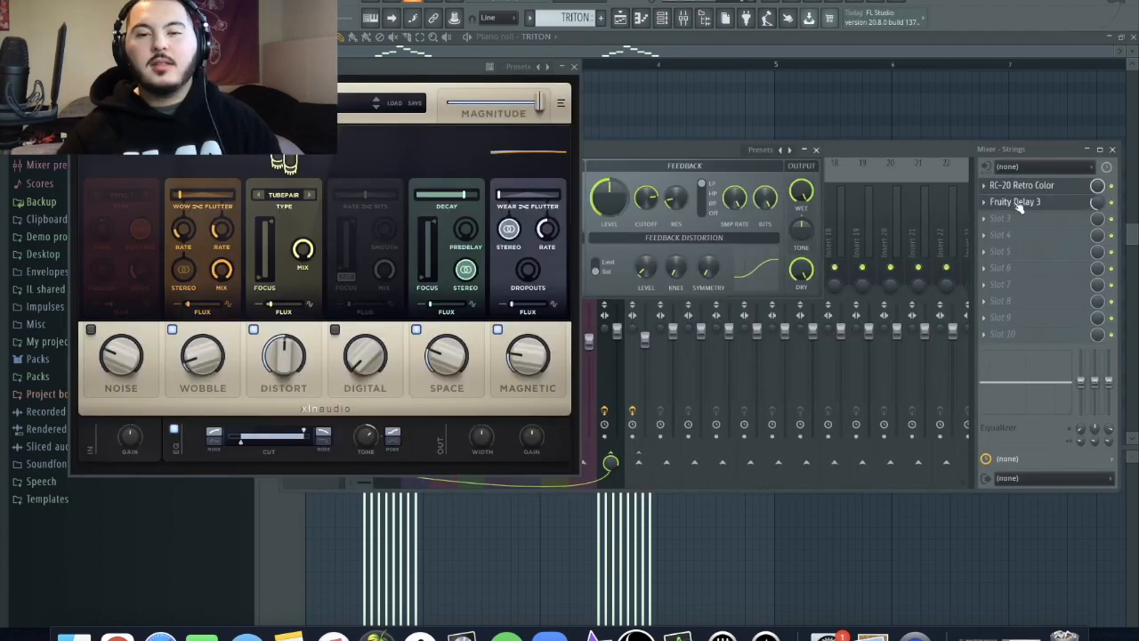
drag(705, 158, 986, 104)
click(1096, 95)
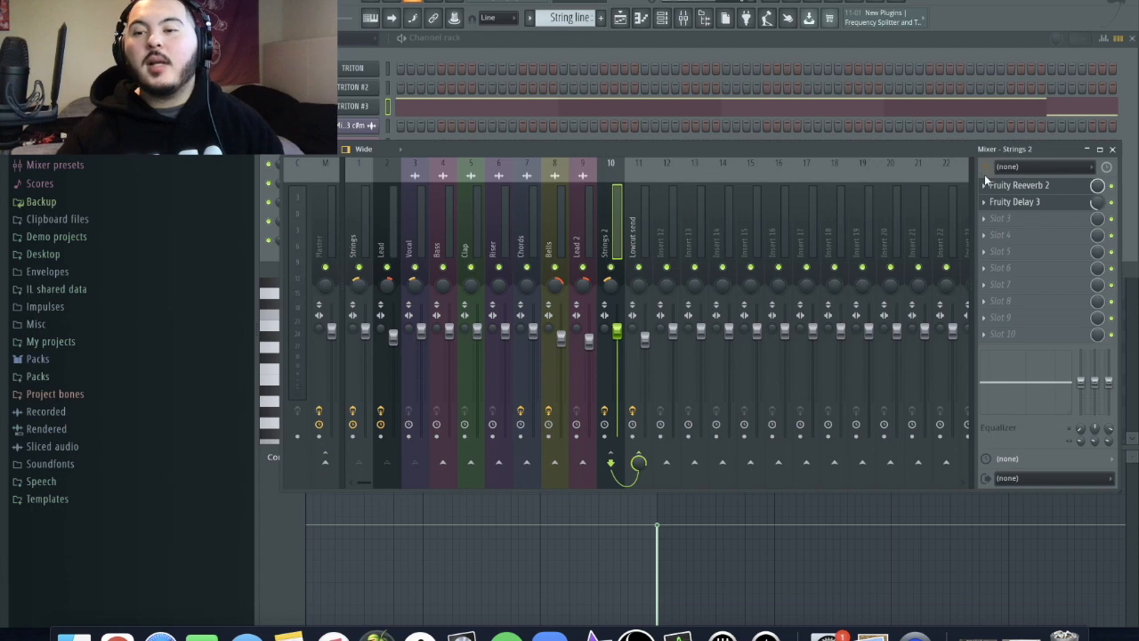
Examine the TRITON #3 instrument's preset and the Fruity Reeverb 2 and Fruity Delay 3 settings on the Strings 2 mixer track
click(347, 108)
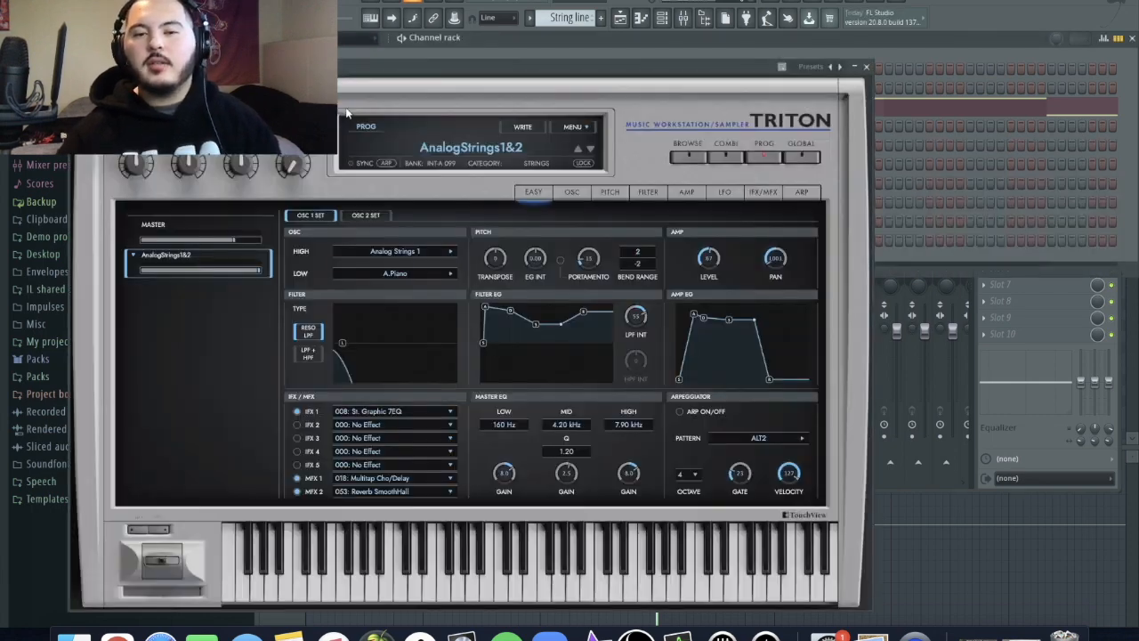
click(865, 67)
click(1014, 185)
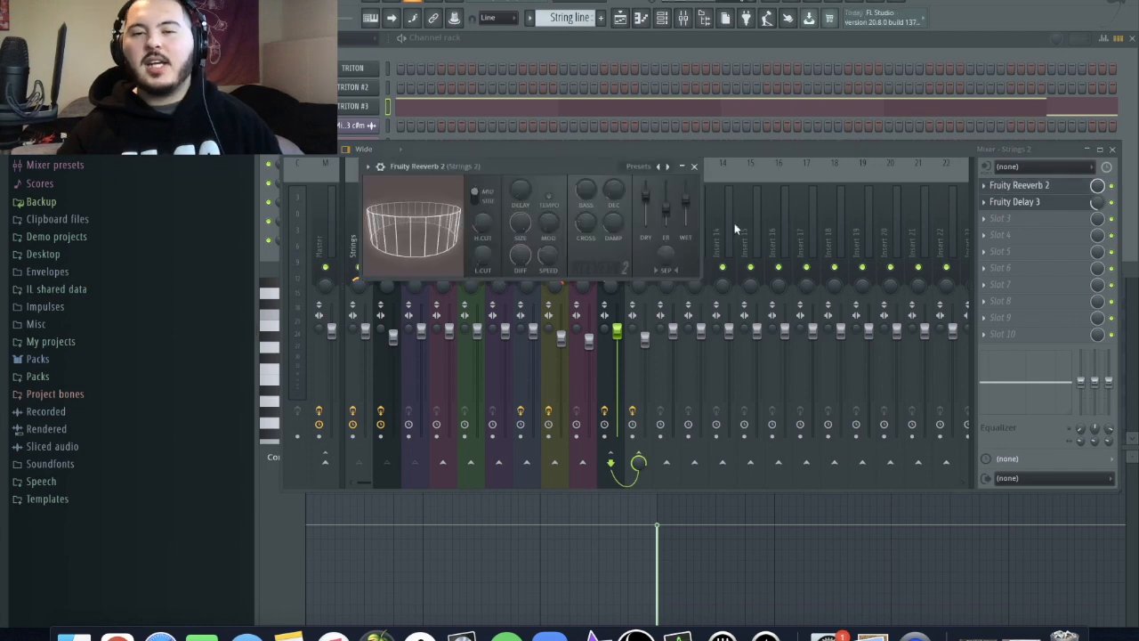
click(1008, 202)
click(1008, 202)
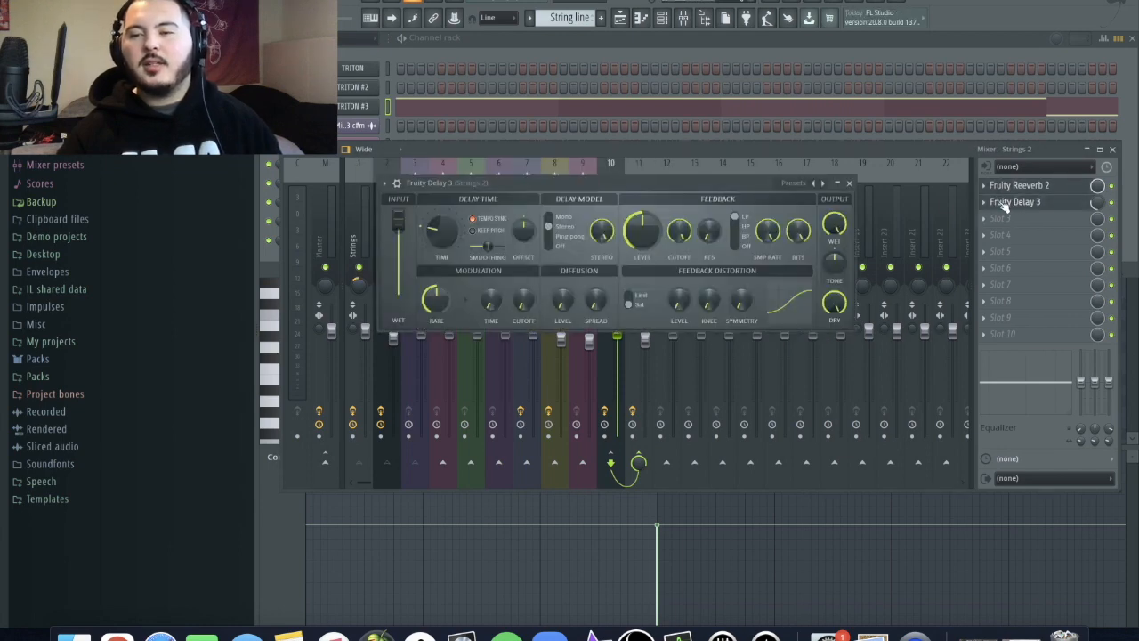
click(849, 183)
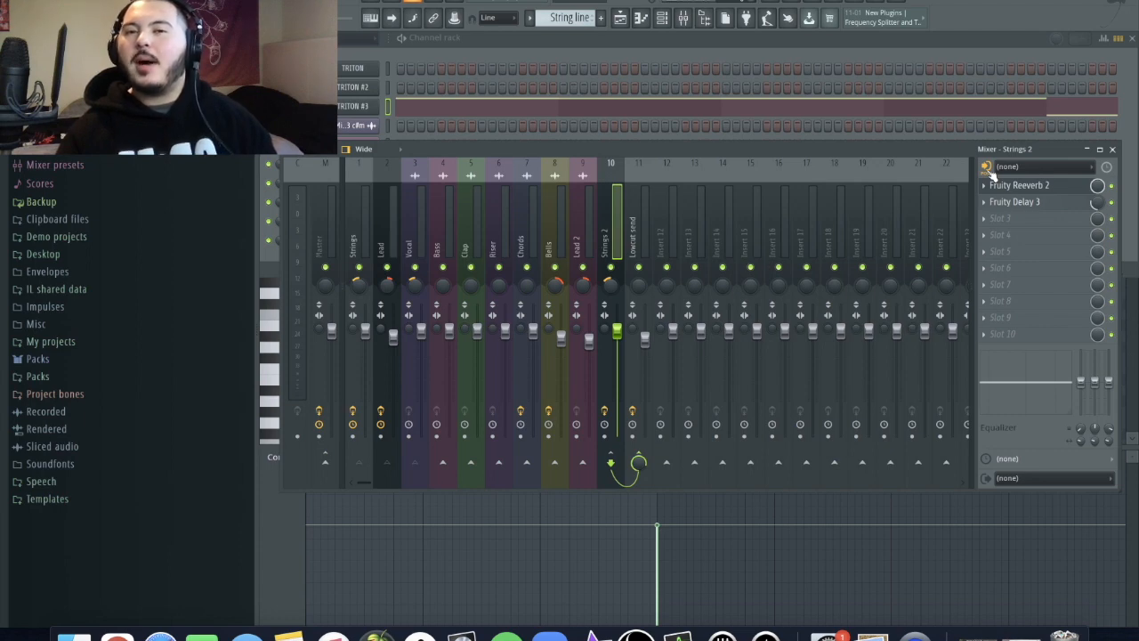
Inspect the Fruity Reeverb 2 settings on the Bells mixer track
click(587, 214)
click(556, 224)
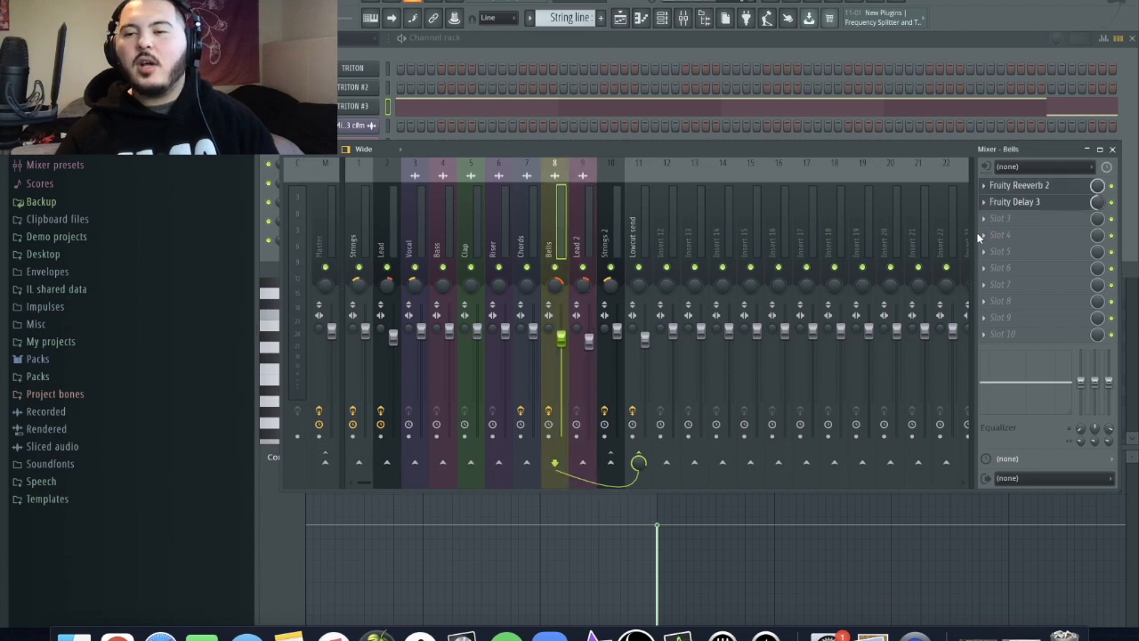
click(1047, 188)
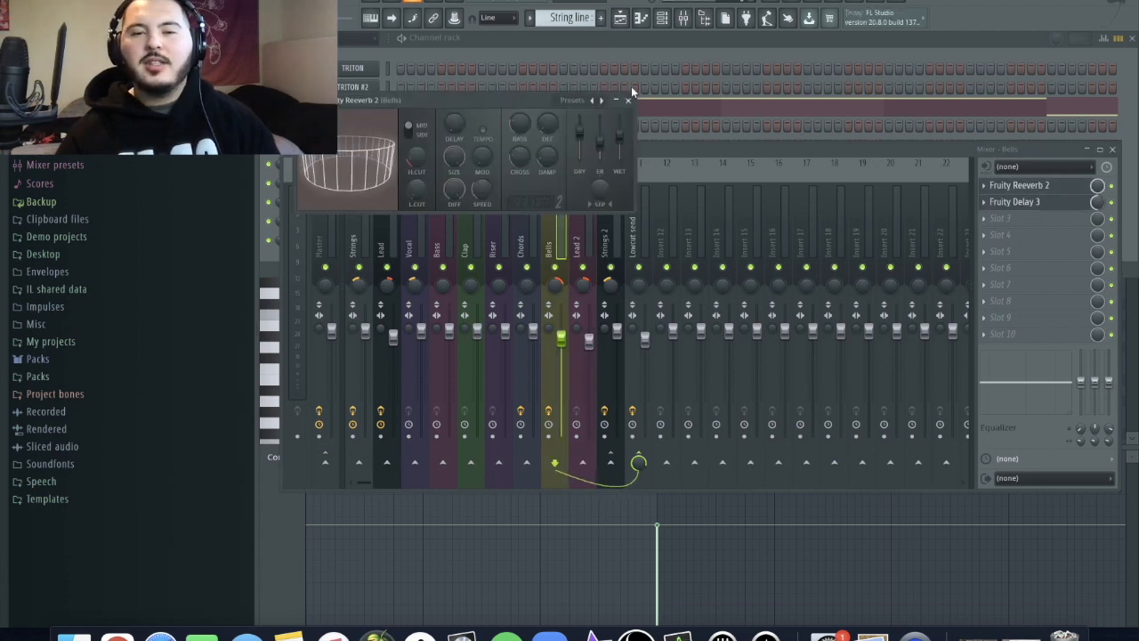
click(628, 93)
click(1061, 217)
key(Escape)
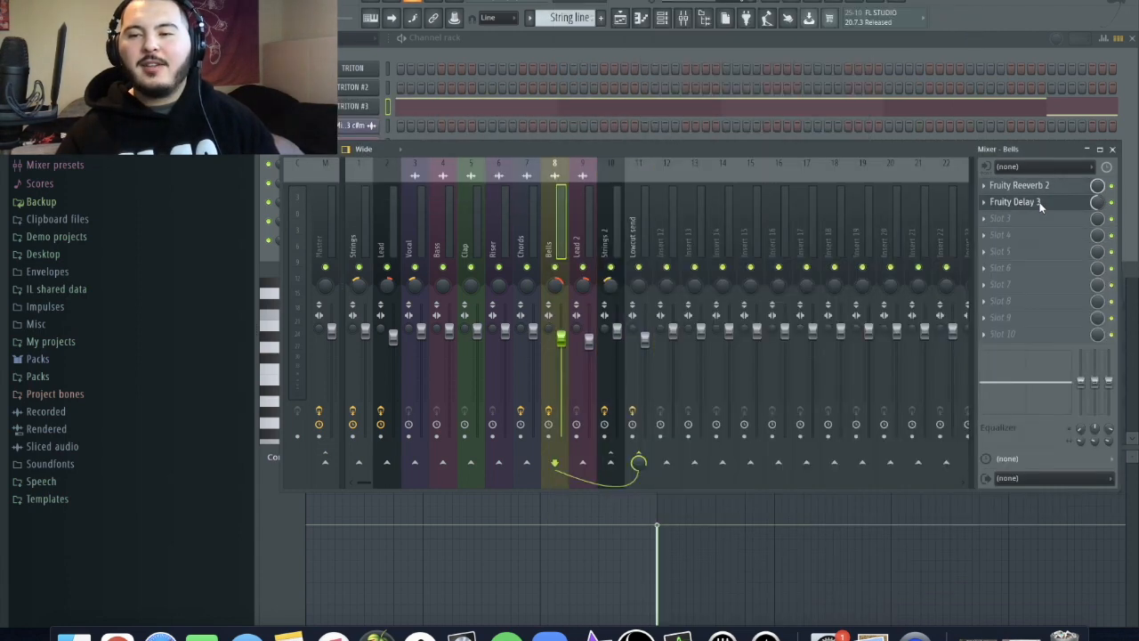
Check the Fruity Parametric EQ 2 curve on the Chords mixer track and the effect slots of the Riser track
click(507, 240)
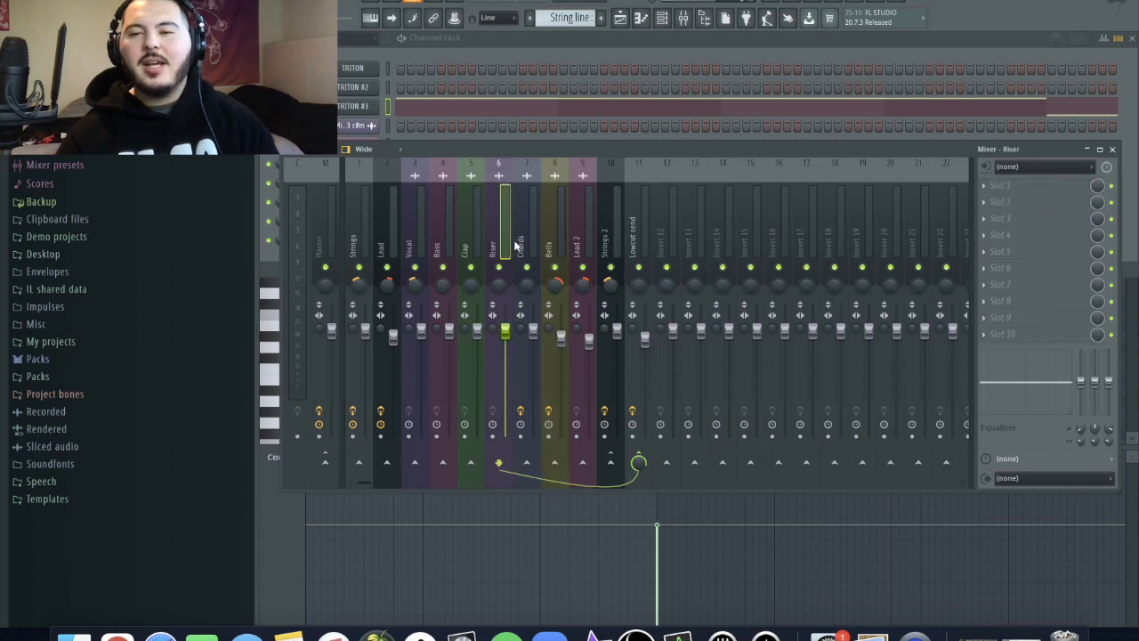
click(516, 242)
click(1032, 334)
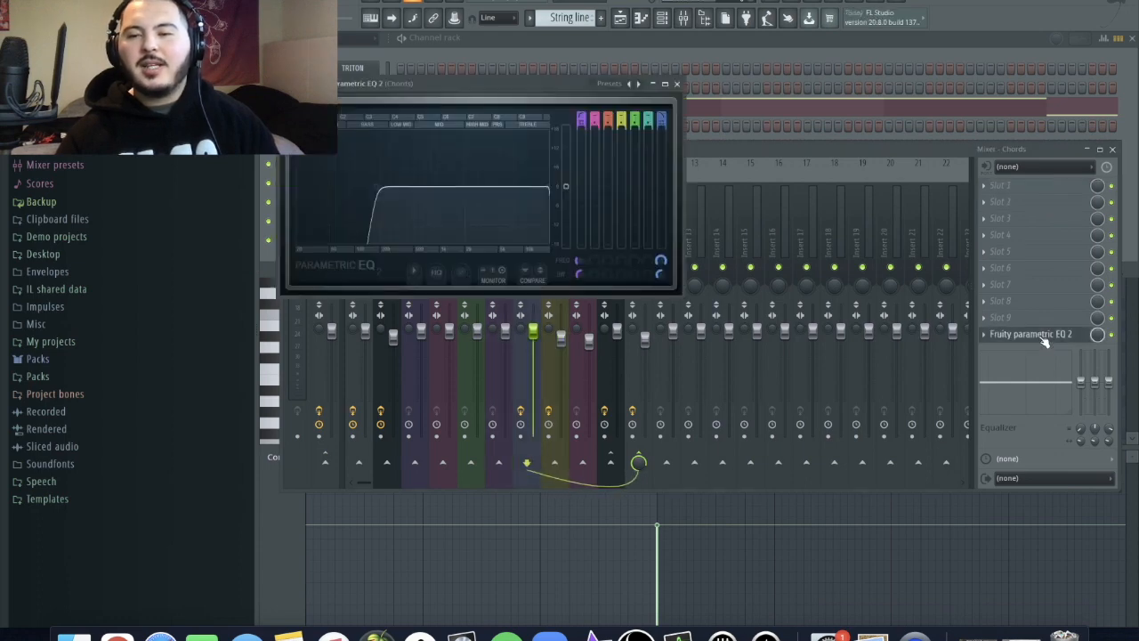
click(676, 85)
click(485, 223)
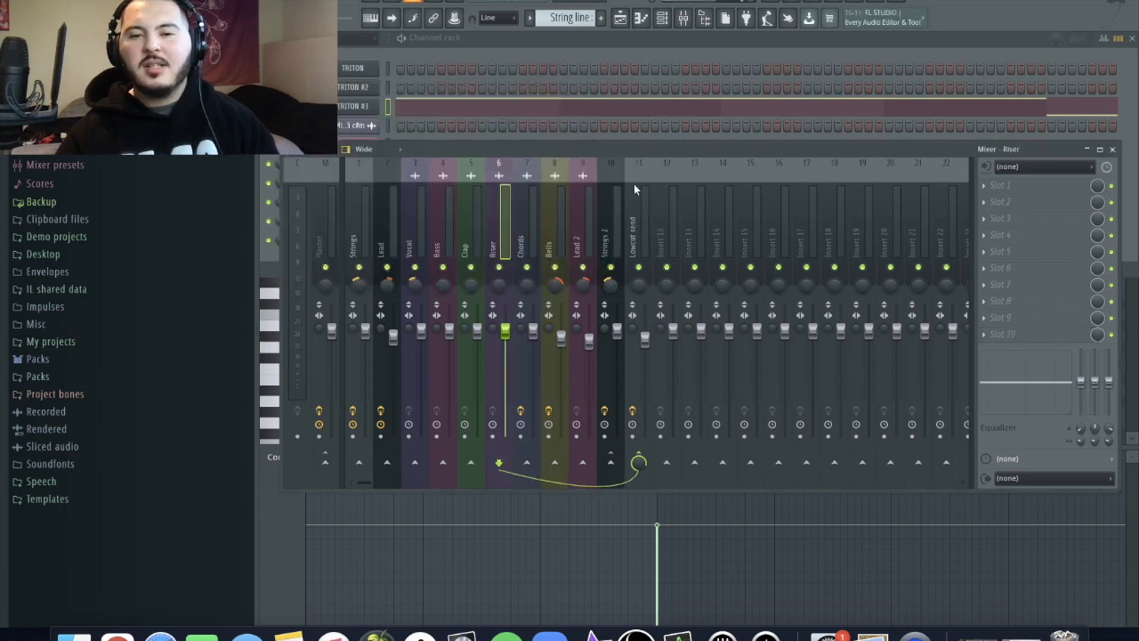
Check the effect slots of the Clap, Bass, Vocal, Strings and Lead mixer tracks
click(463, 223)
click(442, 224)
click(412, 233)
click(365, 230)
click(383, 230)
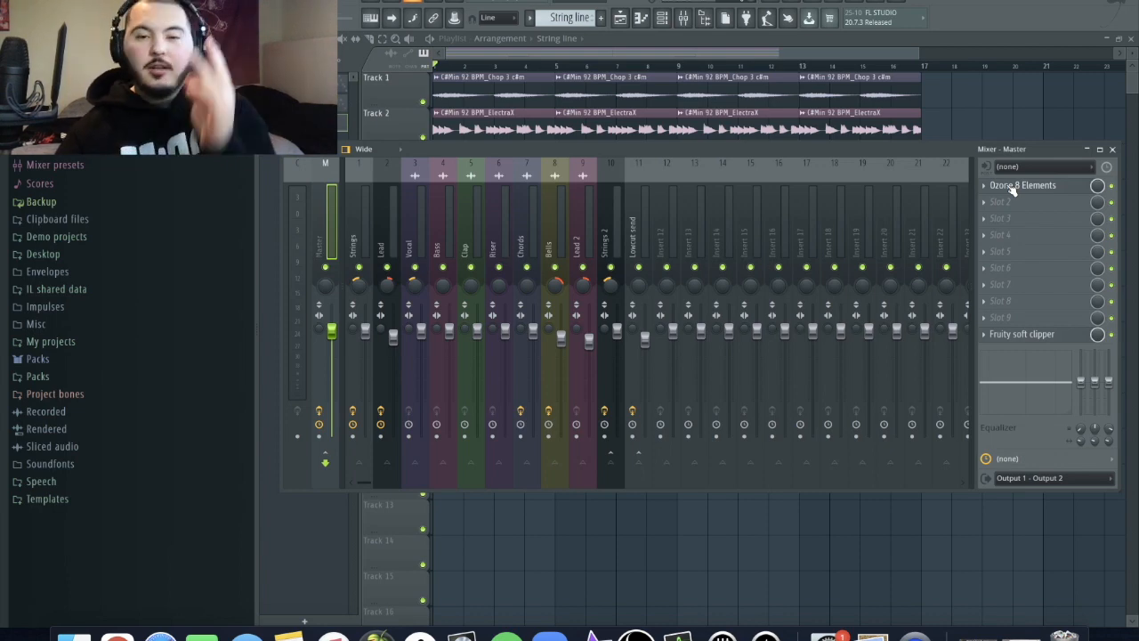
Inspect the equalizer and maximizer settings of Ozone 8 Elements on the Master track and play the arrangement through it
click(1008, 186)
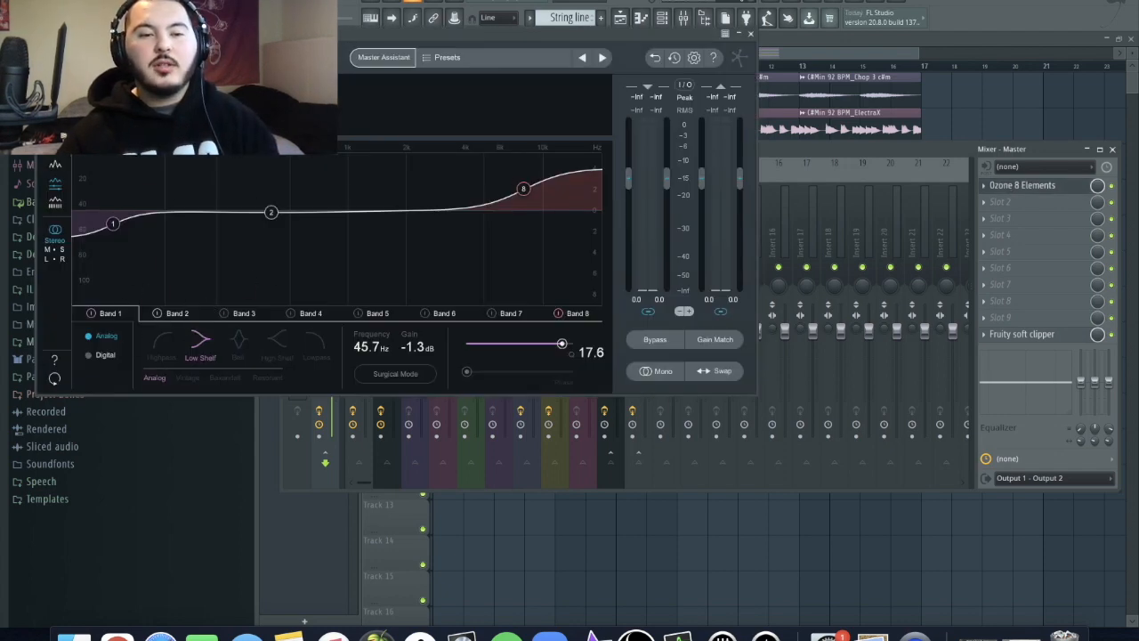
click(182, 102)
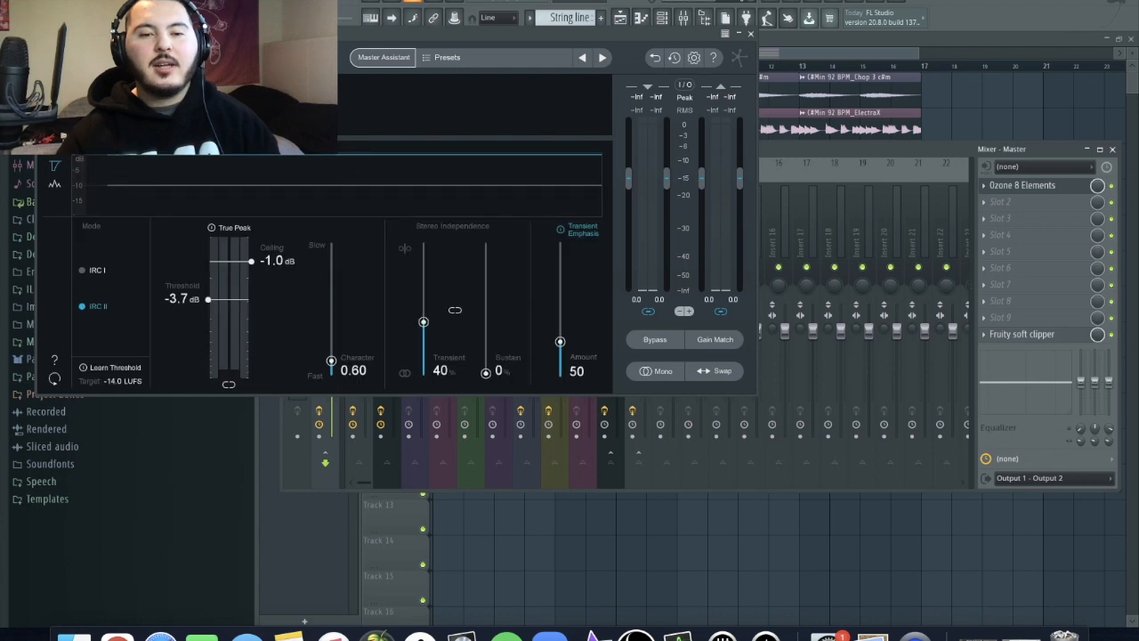
key(space)
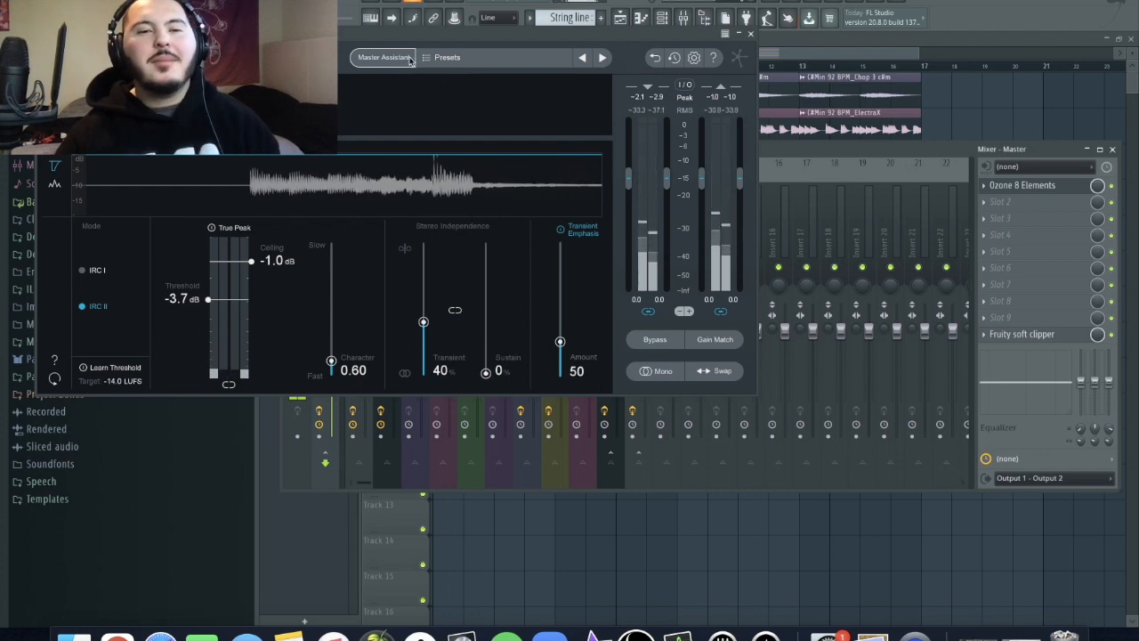
click(120, 107)
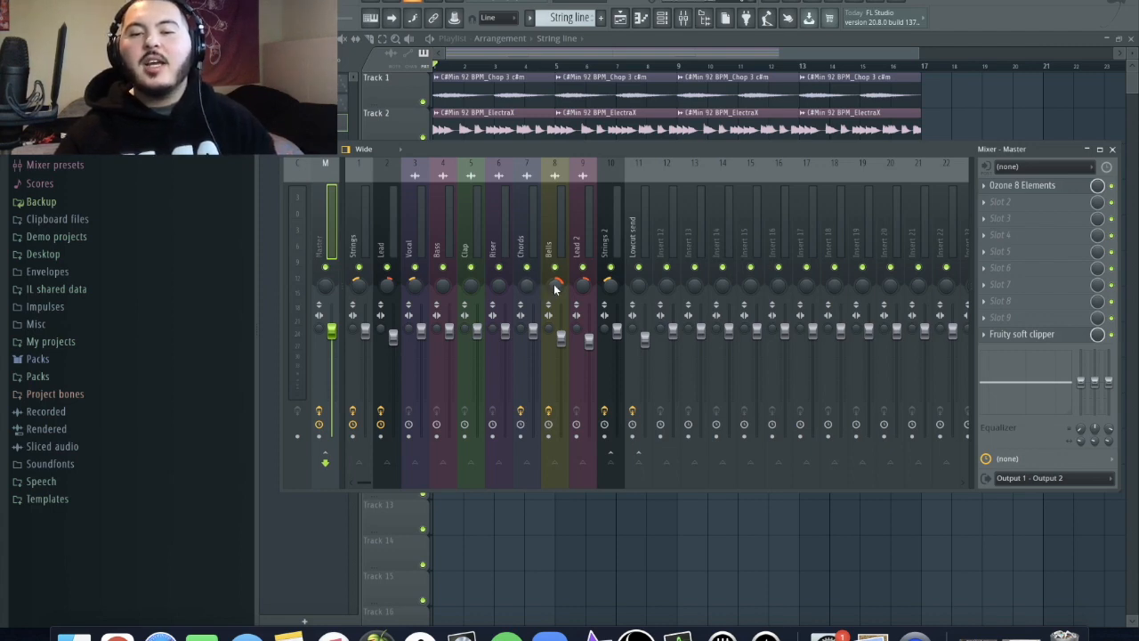
Review the panning and effect slots of the Bells, Lead 2 and Strings 2 mixer tracks, and return to the full playlist
click(554, 287)
click(580, 285)
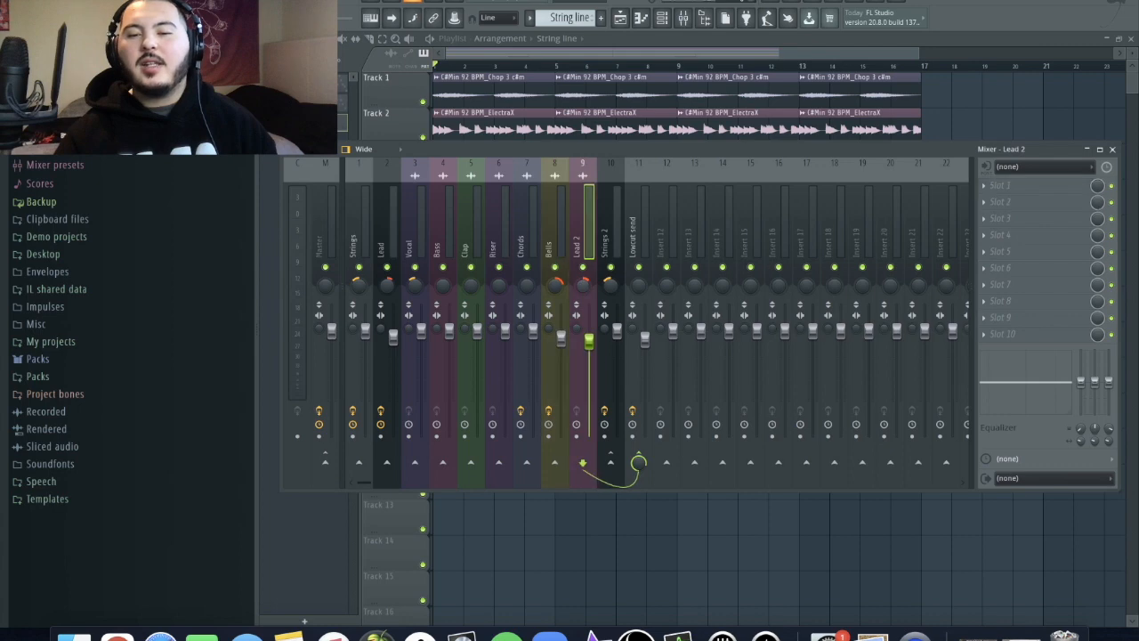
click(601, 281)
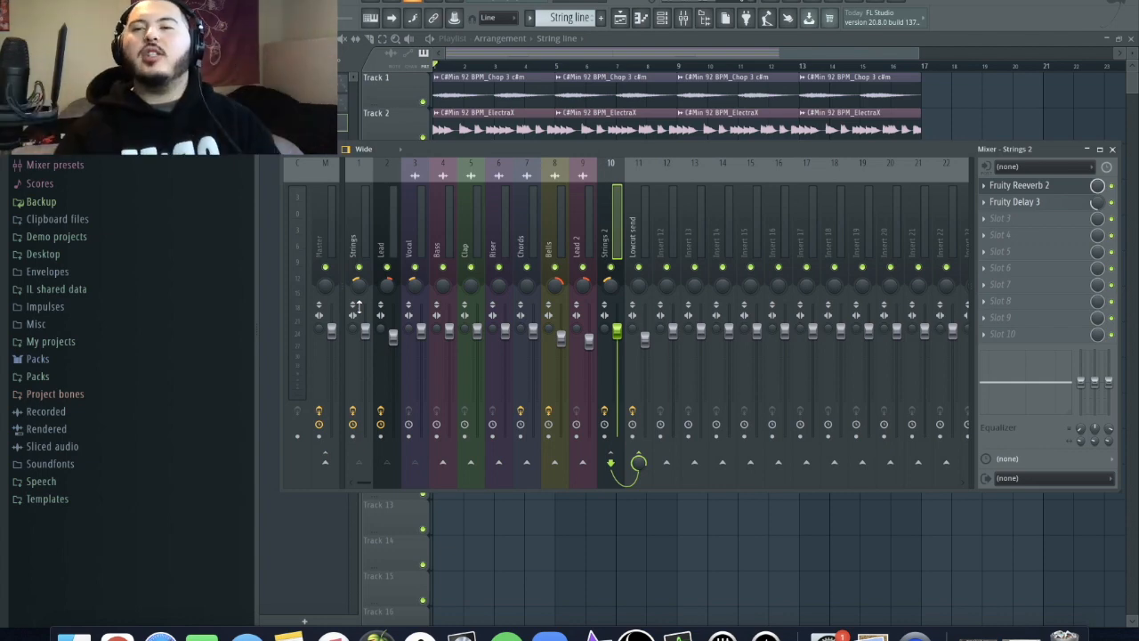
click(370, 129)
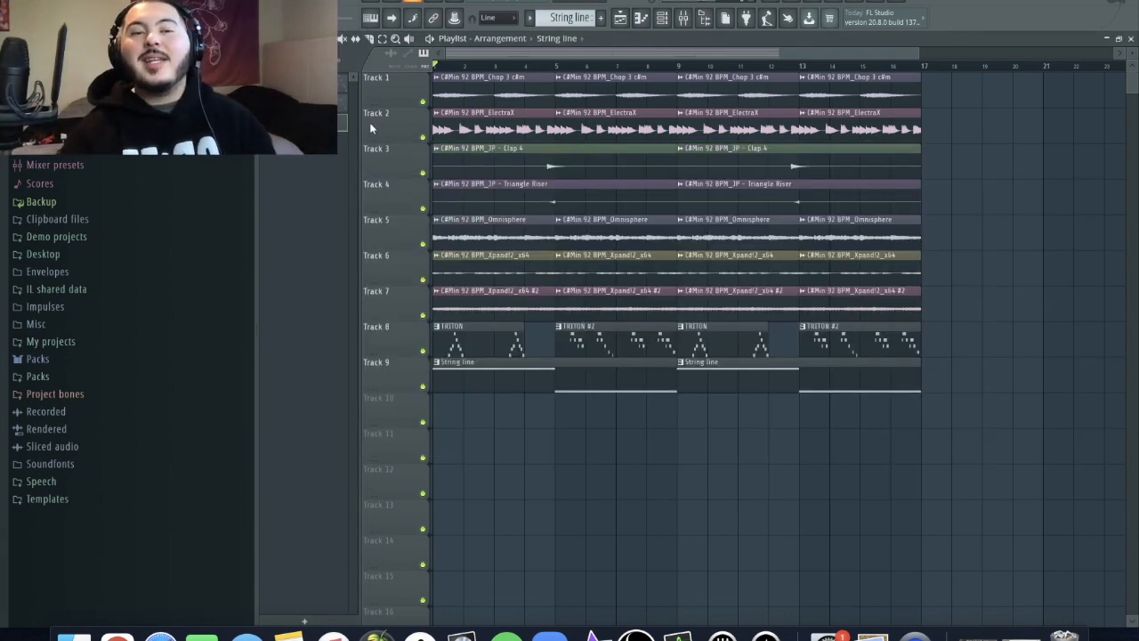